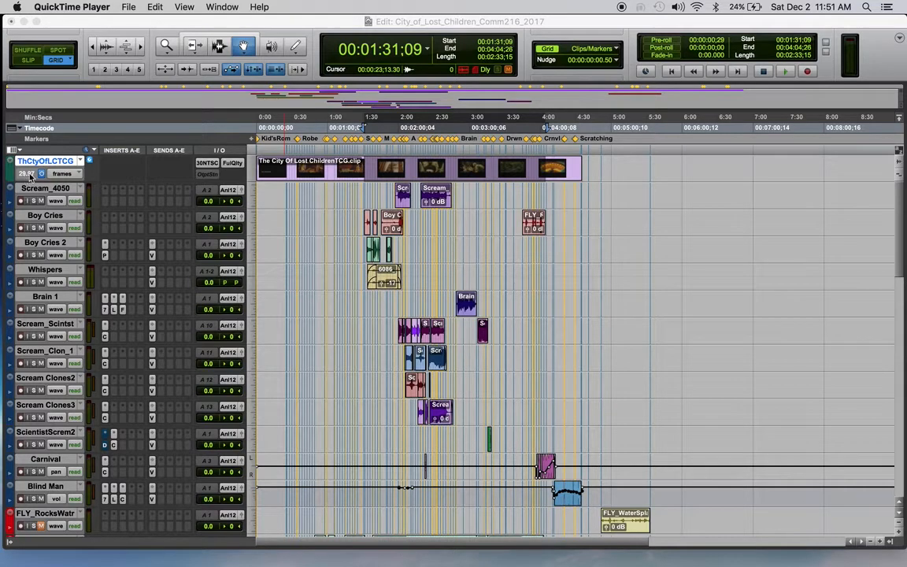
# Check the video track's engine rate and the sample rate, bit depth and timecode rate in Session Setup.
pyautogui.click(32, 174)
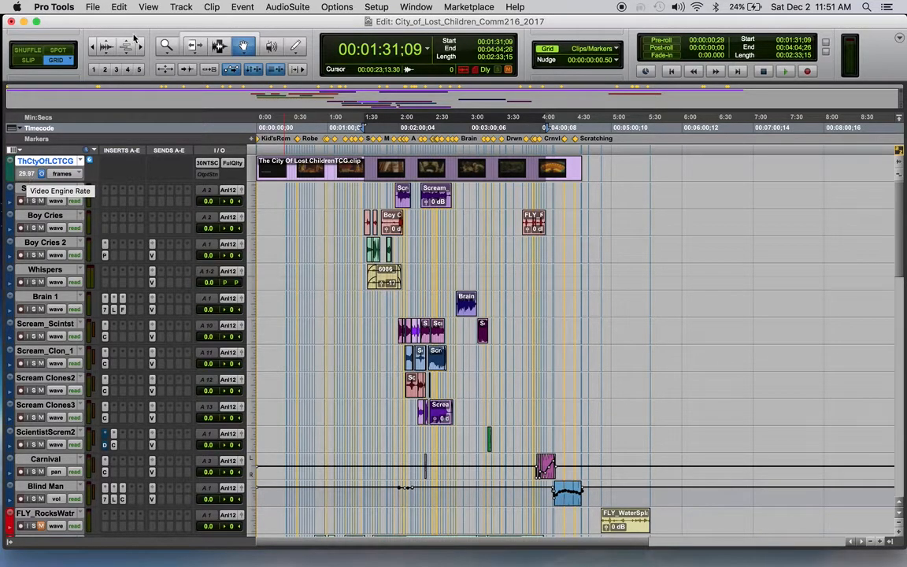
pyautogui.click(377, 8)
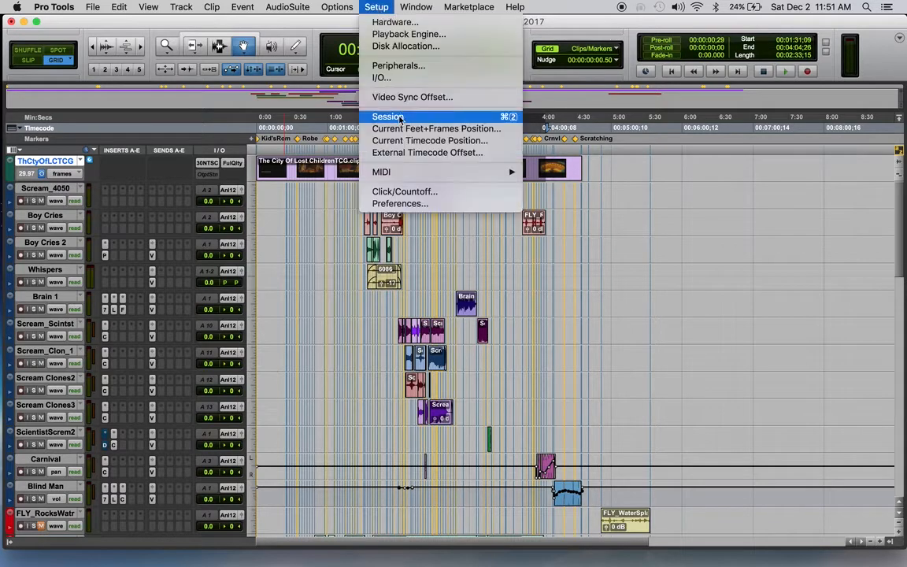
pyautogui.click(370, 107)
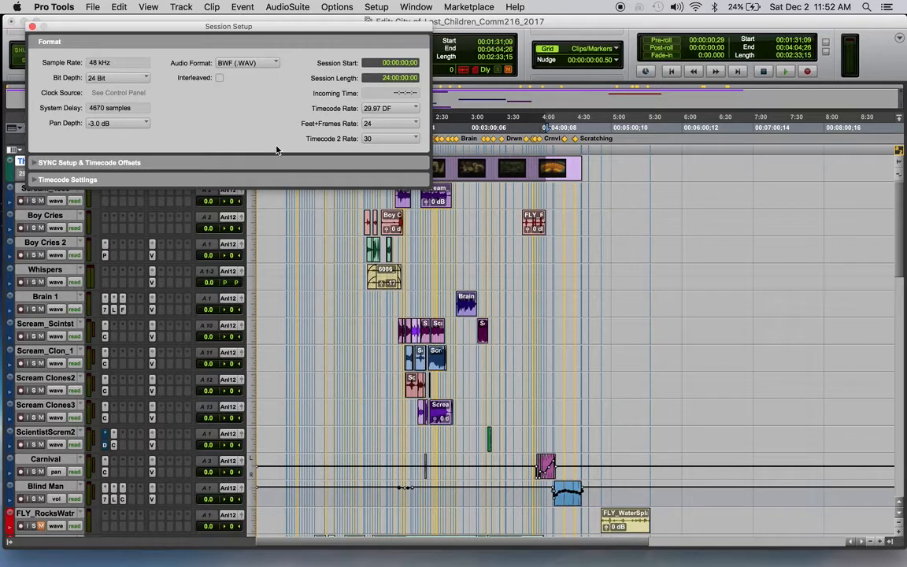
pyautogui.click(33, 27)
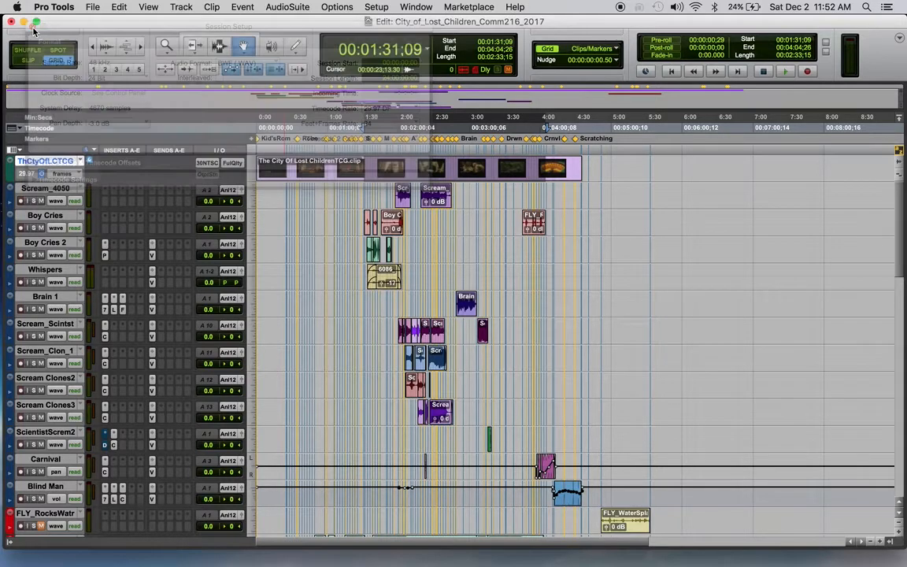
# Select the Scream_4050, Boy Cries, Boy Cries 2 and Whispers tracks together.
pyautogui.click(50, 189)
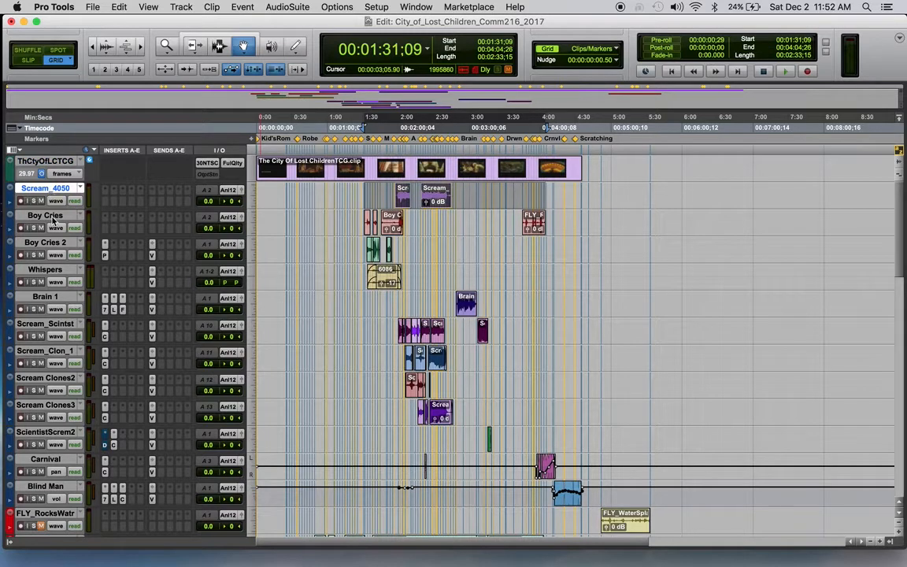
pyautogui.keyDown('shift'); pyautogui.click(52, 218); pyautogui.keyUp('shift')
pyautogui.keyDown('shift'); pyautogui.click(48, 245); pyautogui.keyUp('shift')
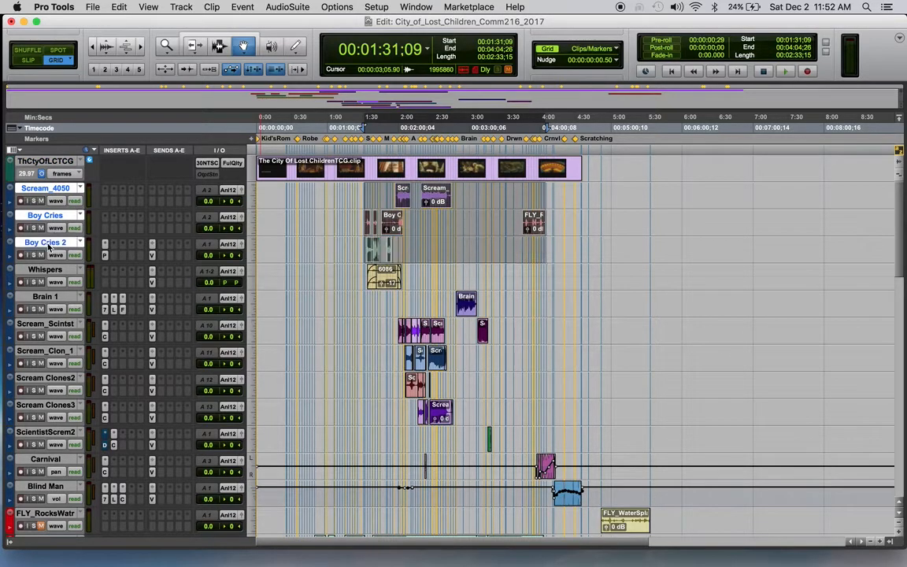
pyautogui.keyDown('shift'); pyautogui.click(45, 271); pyautogui.keyUp('shift')
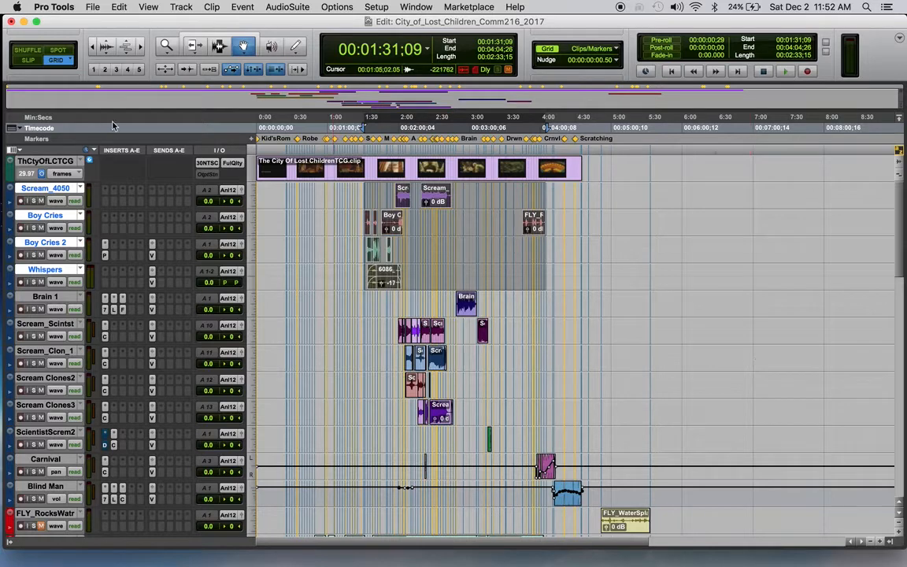
# Set up an AAF/OMF export of the selected tracks as OMF, consolidating from source media, and accept the default sequence name.
pyautogui.click(92, 6)
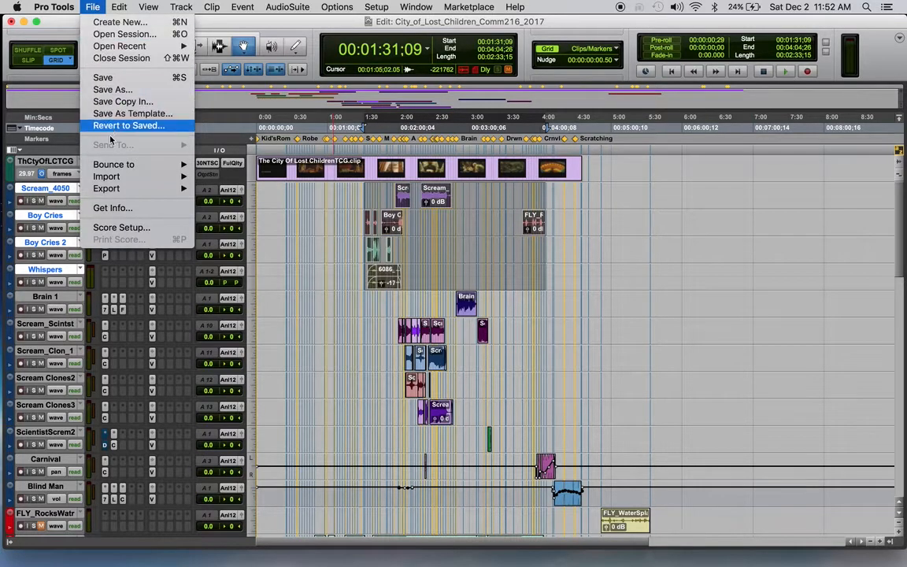
pyautogui.moveTo(107, 188)
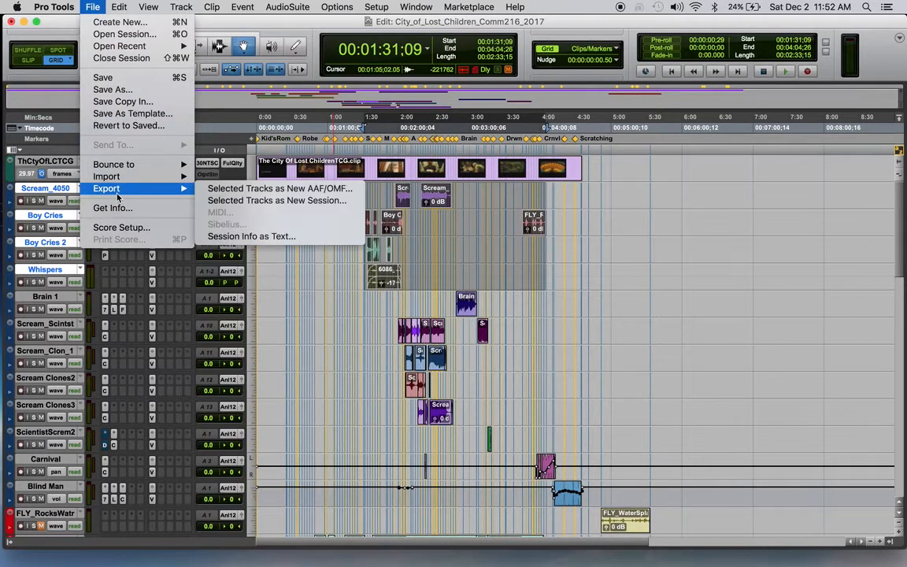
pyautogui.click(266, 189)
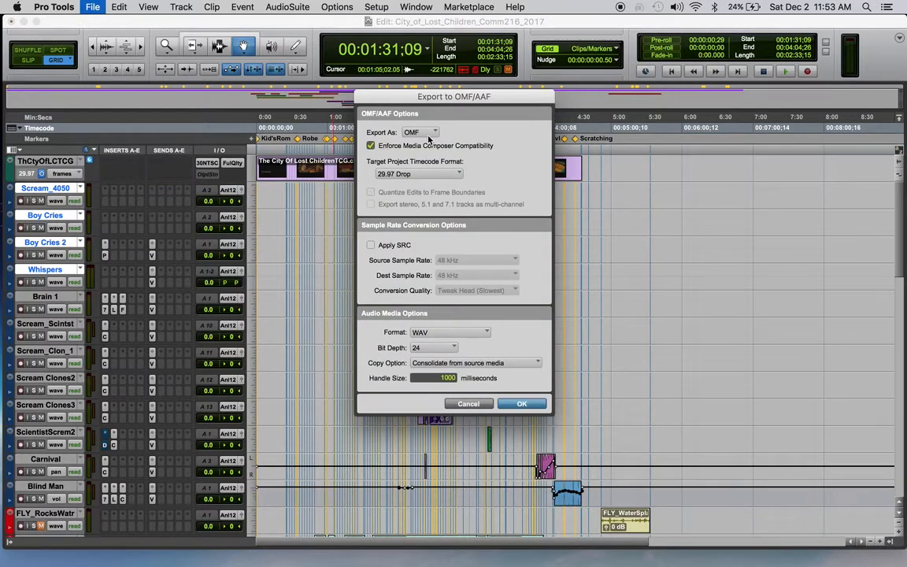
pyautogui.click(433, 136)
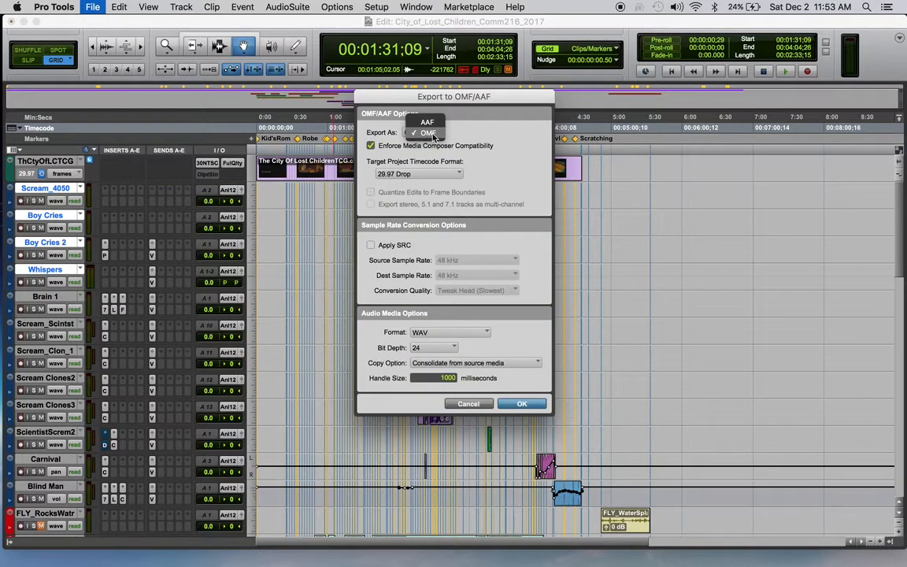
pyautogui.click(434, 136)
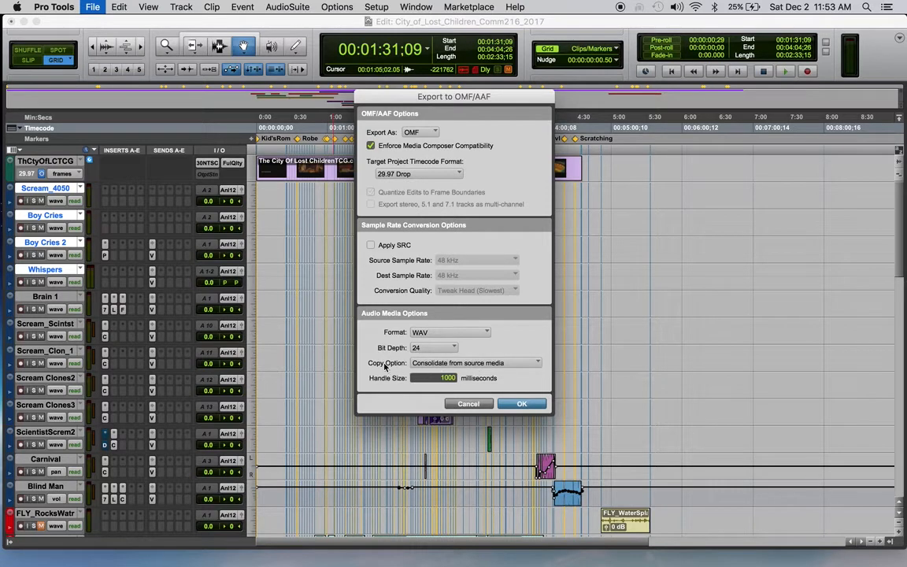
pyautogui.click(535, 363)
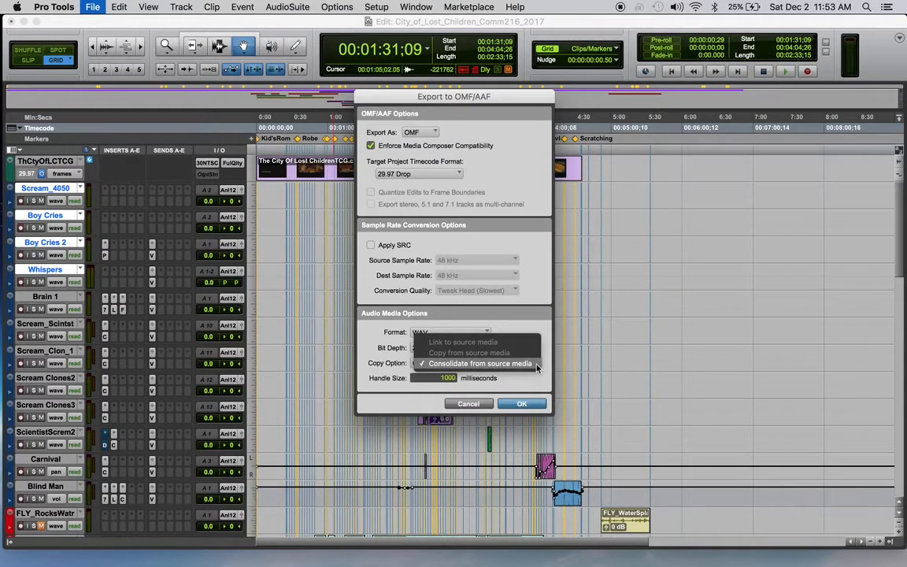
pyautogui.click(536, 366)
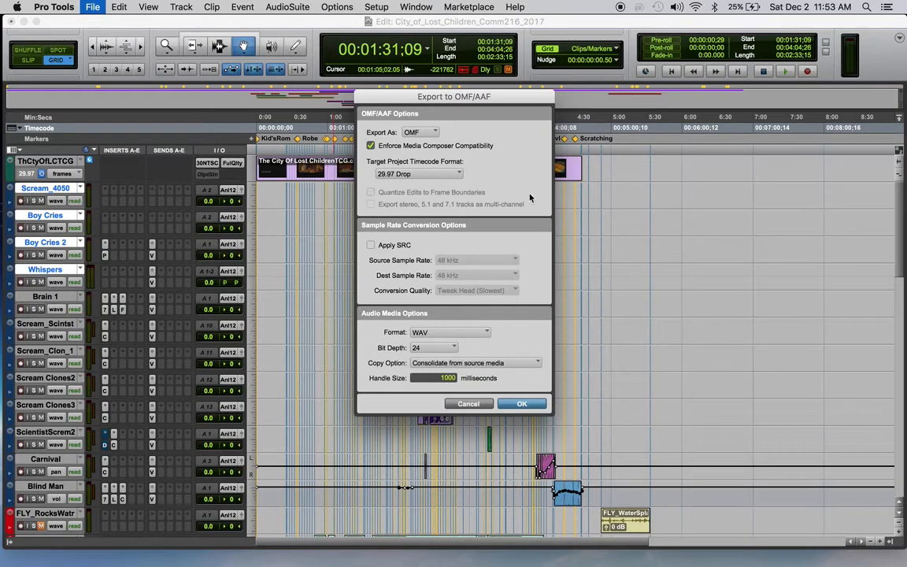
pyautogui.click(518, 404)
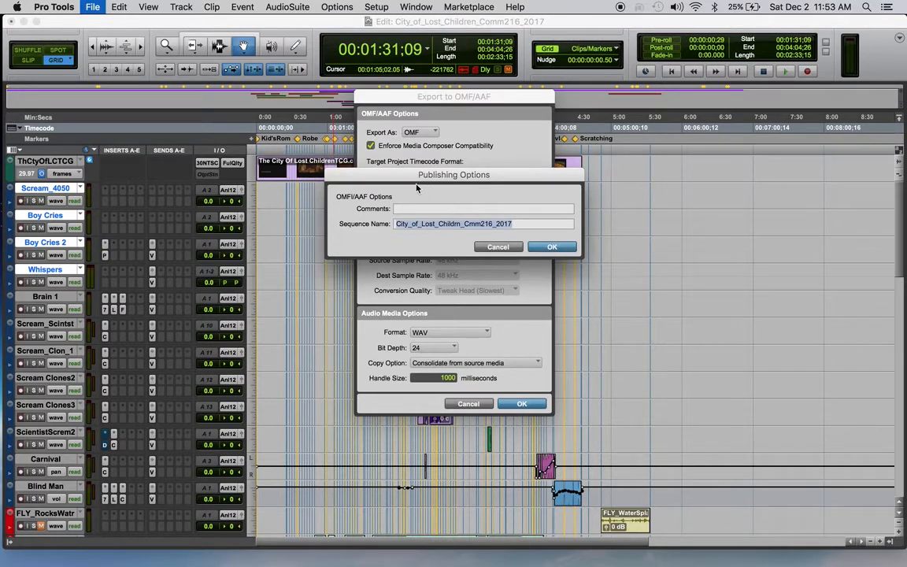
pyautogui.click(551, 248)
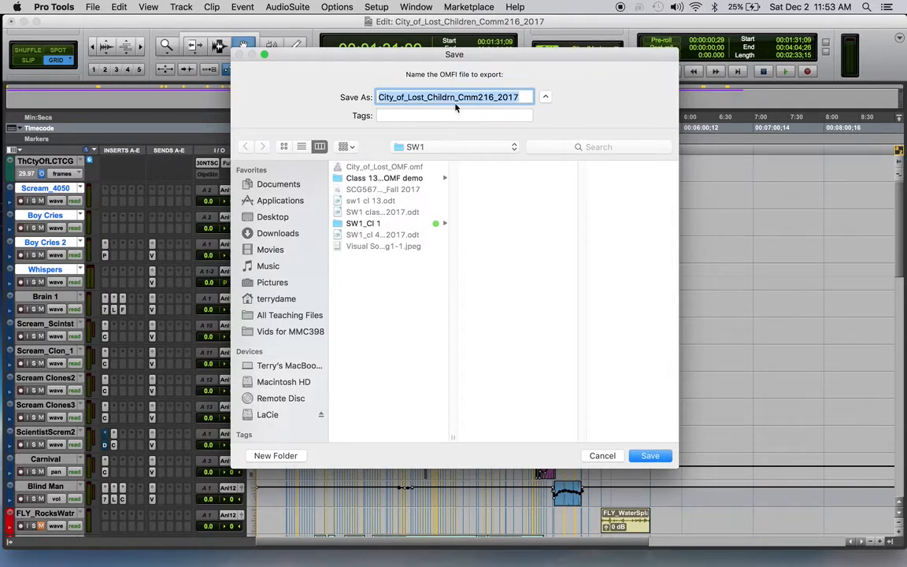
# Save the OMF file as City_of_Lost_Childrn_OMF in the SW1 folder and use SW1 for the converted audio files.
pyautogui.click(520, 97)
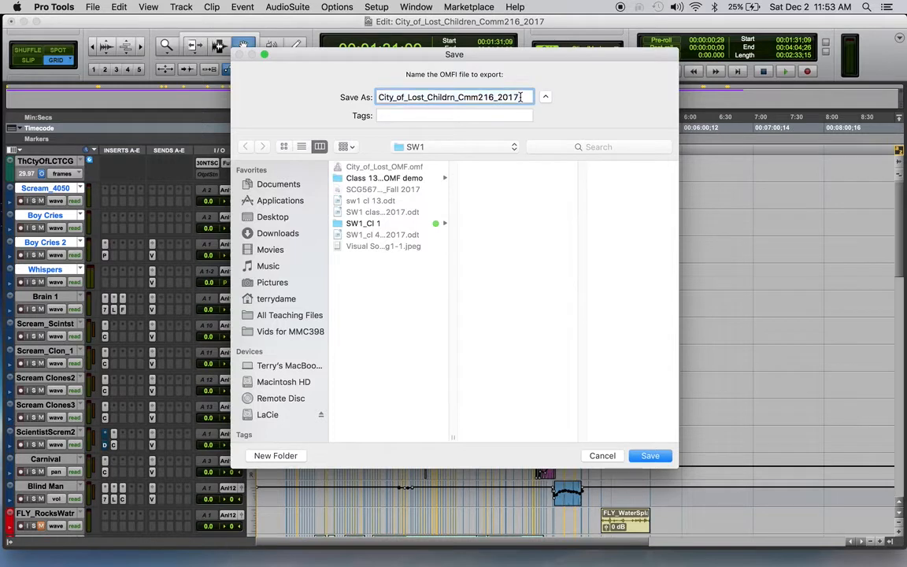
pyautogui.moveTo(519, 97); pyautogui.dragTo(457, 99)
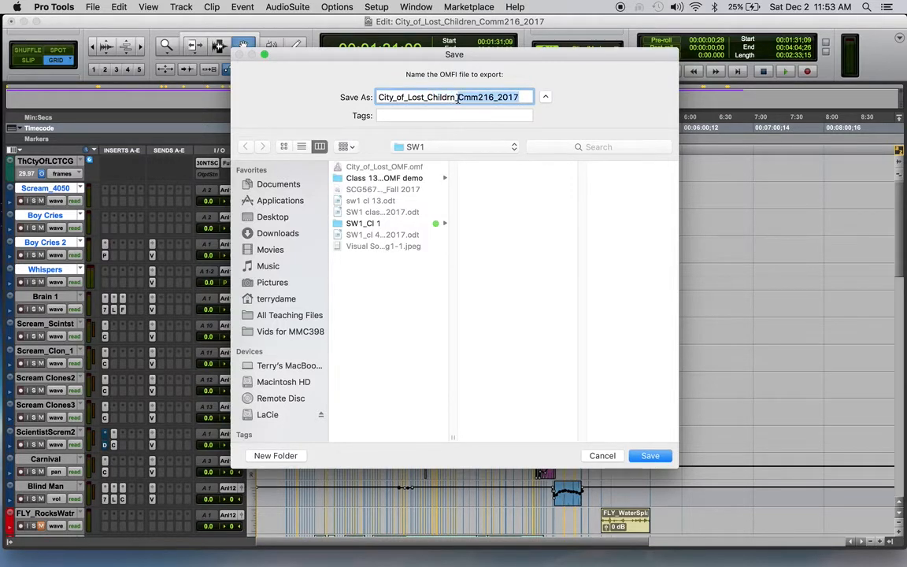
pyautogui.write('OM')
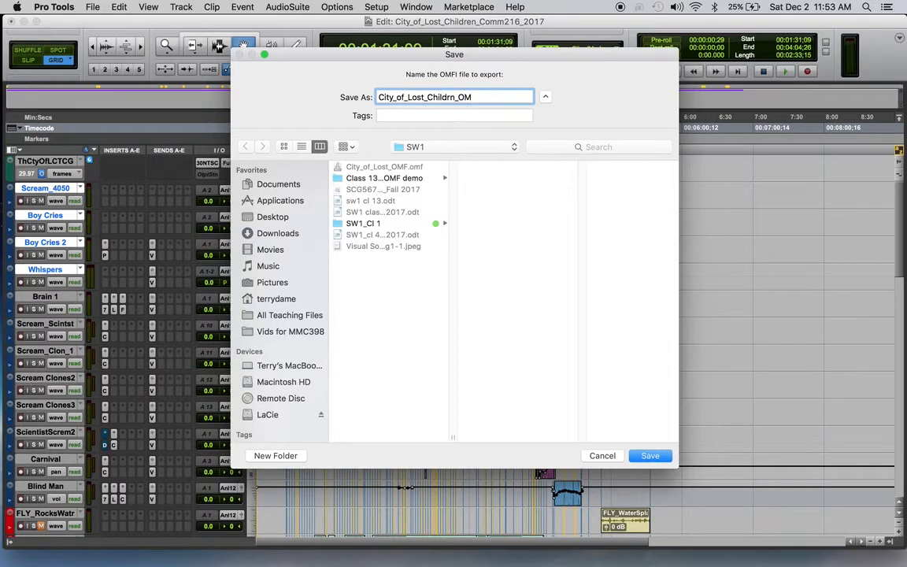
pyautogui.write('F')
pyautogui.click(646, 455)
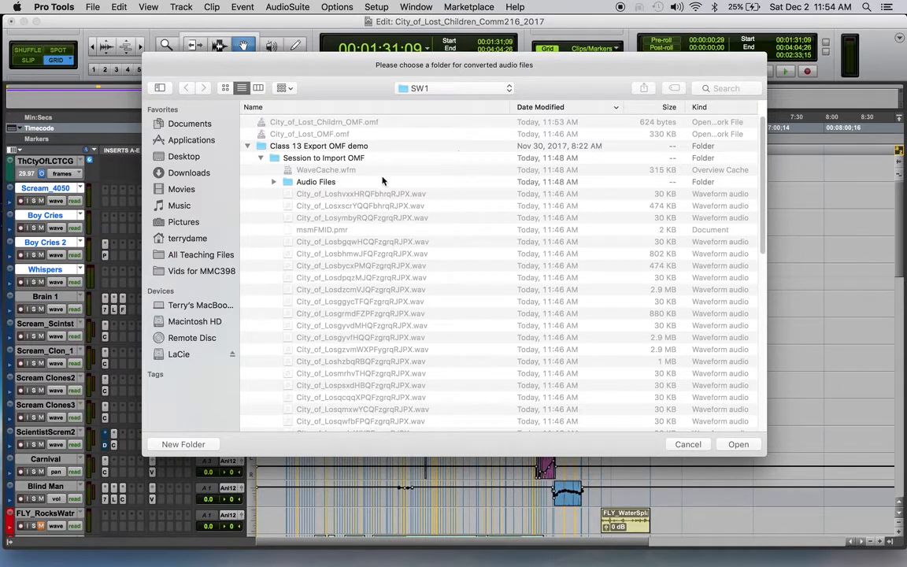
pyautogui.click(249, 148)
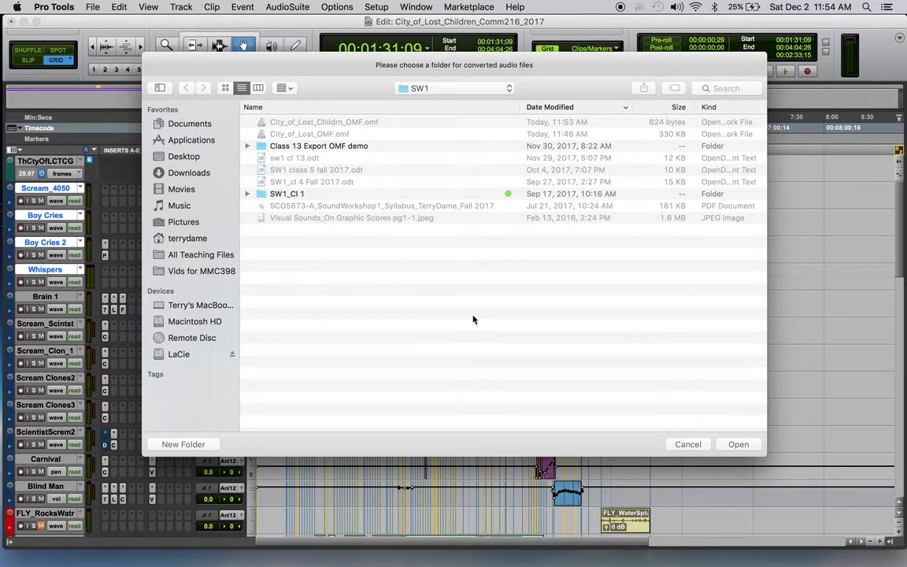
pyautogui.click(742, 445)
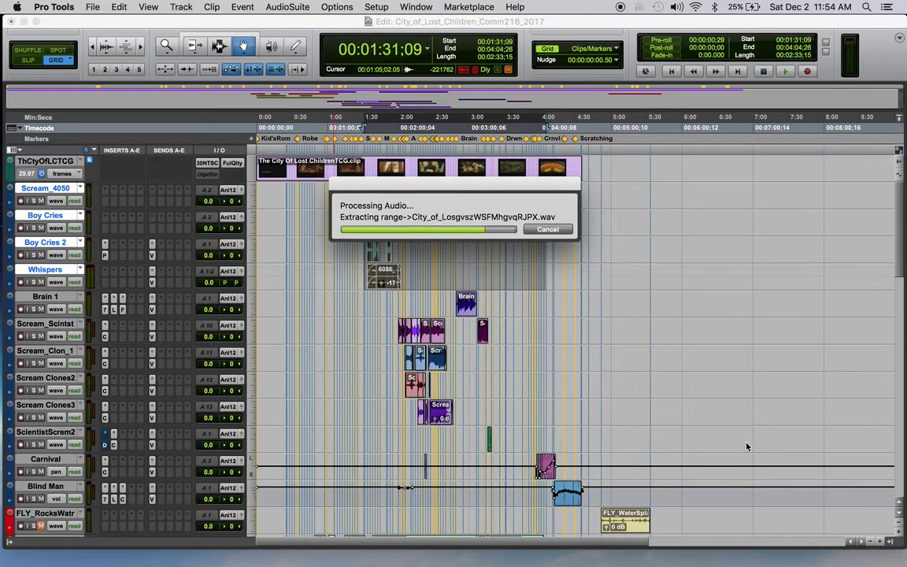
# Close the City_of_Lost_Children_Comm216_2017 session, saving its changes.
pyautogui.click(94, 8)
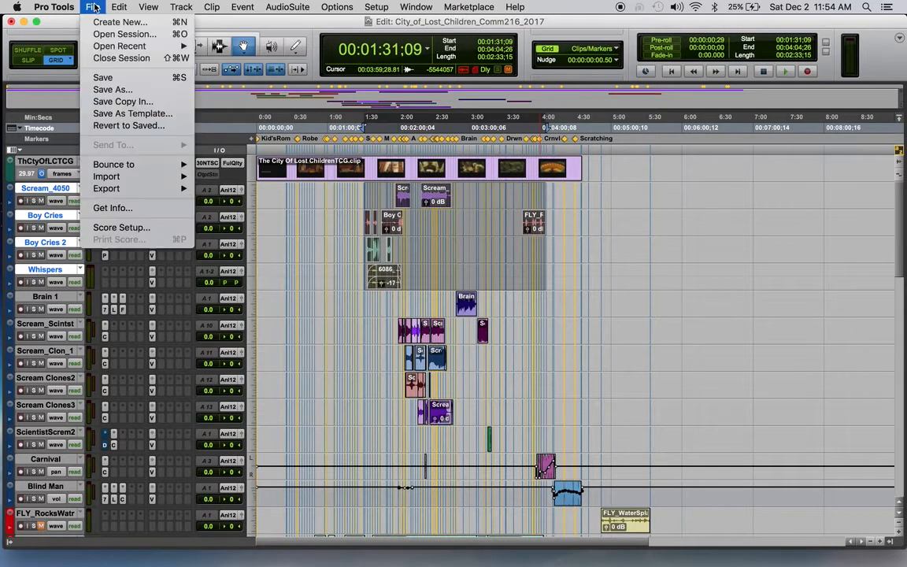
pyautogui.click(120, 58)
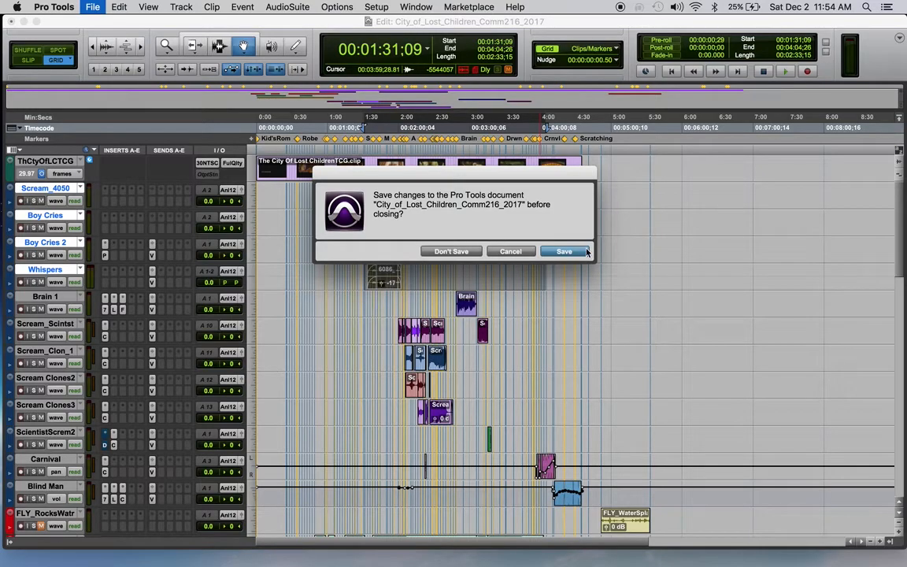
pyautogui.click(582, 252)
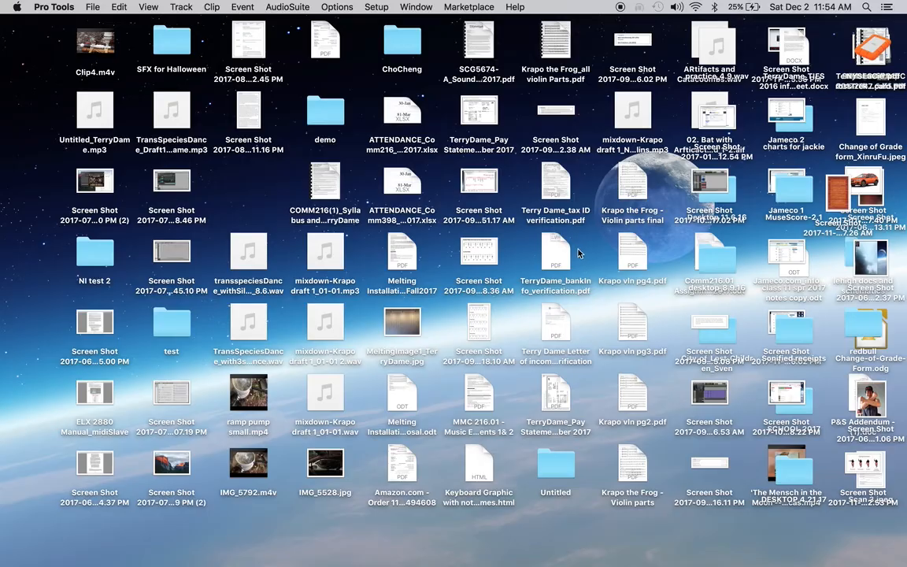
# Open the recent session named Session to Import OMF.
pyautogui.click(92, 7)
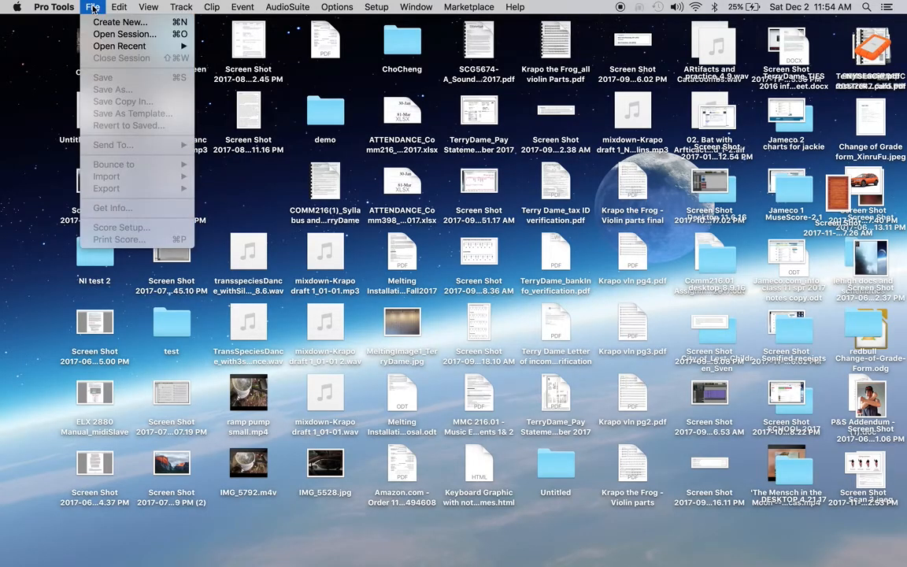
pyautogui.moveTo(111, 49)
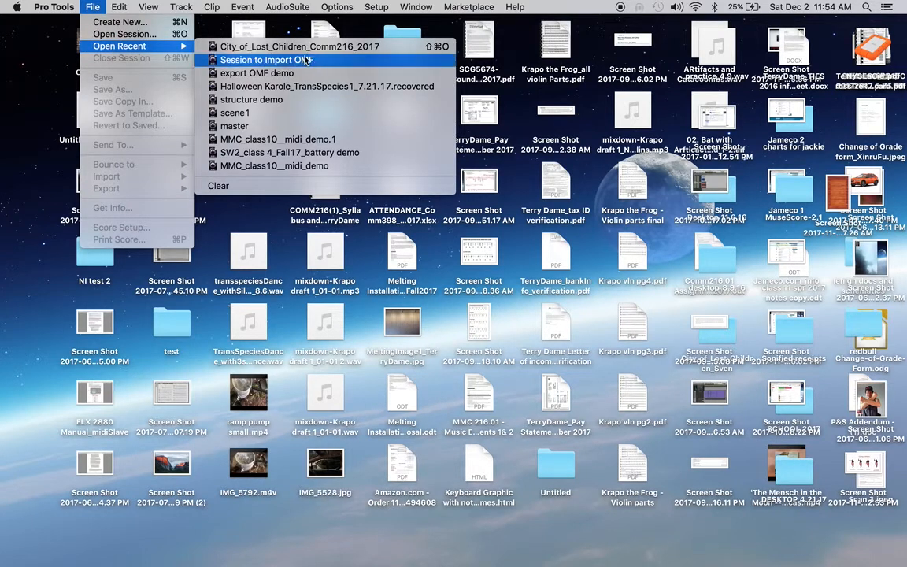
pyautogui.click(271, 60)
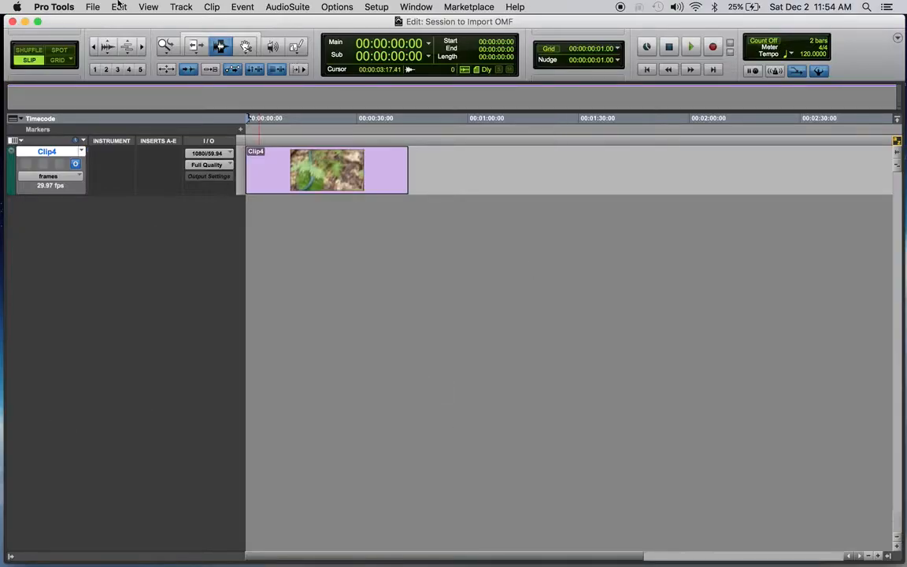
# Import session data from City_of_Lost_Childrn_OMF.omf in the SW1 folder, bringing its mono audio tracks in as new tracks.
pyautogui.click(92, 8)
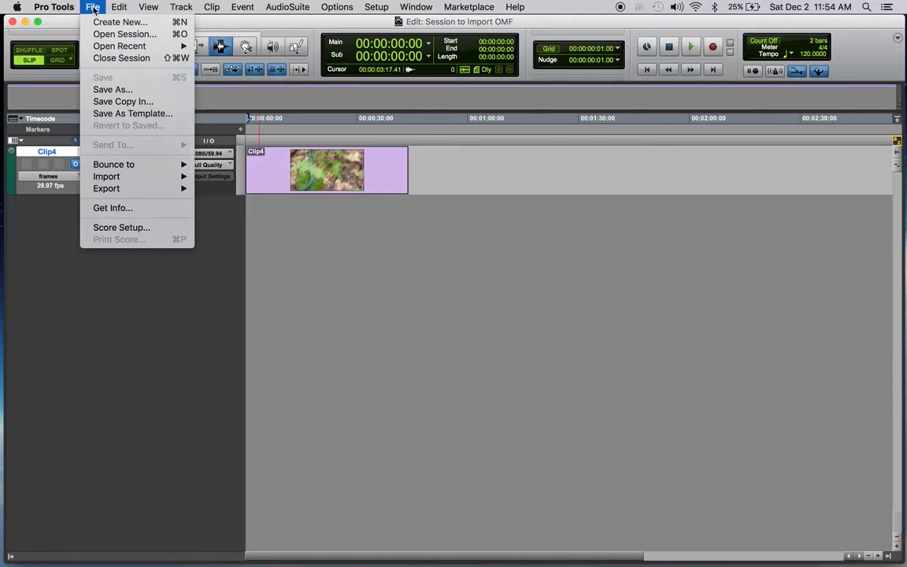
pyautogui.moveTo(124, 180)
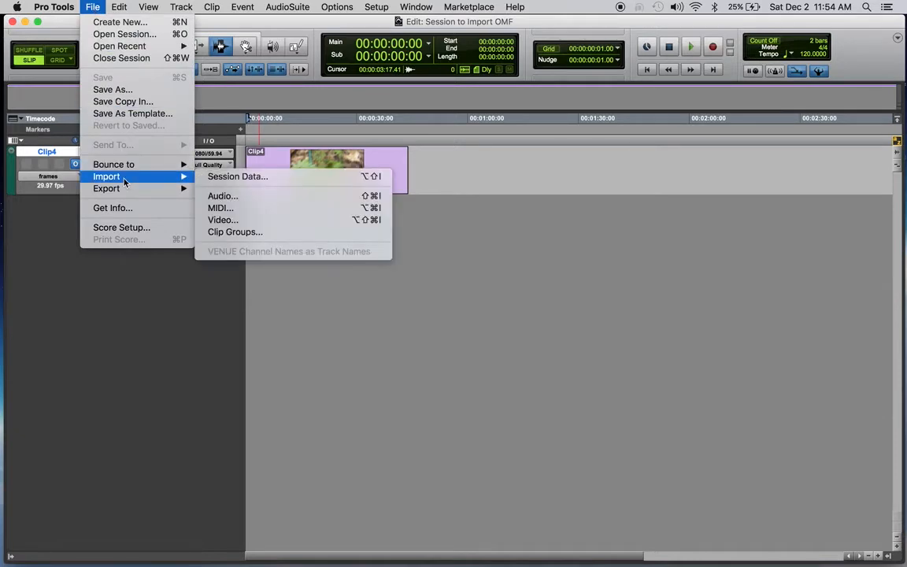
pyautogui.click(237, 176)
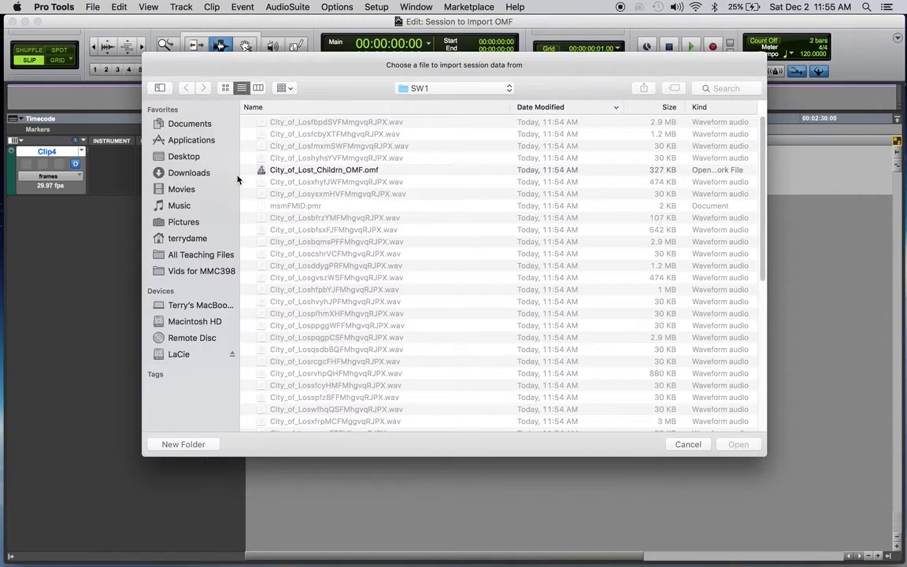
pyautogui.scroll(1, 414, 274)
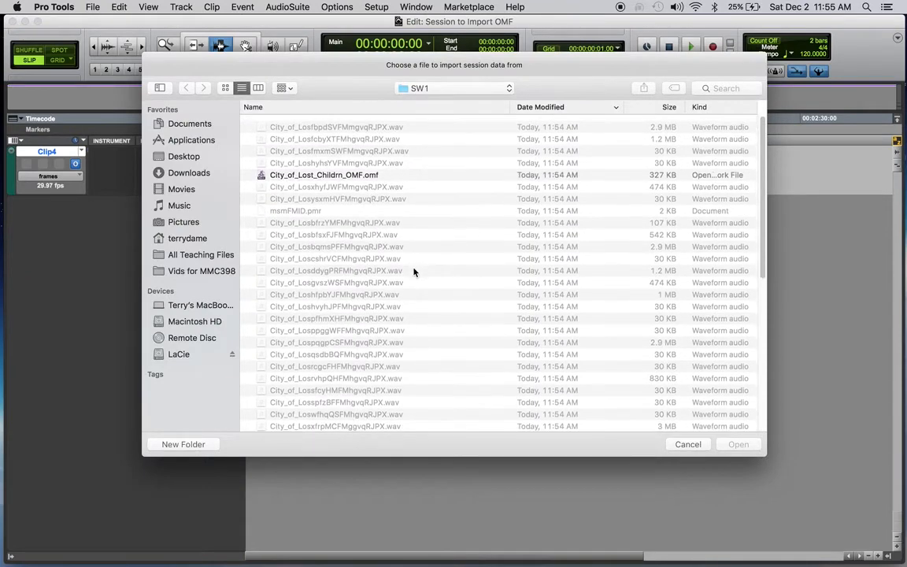
pyautogui.click(484, 88)
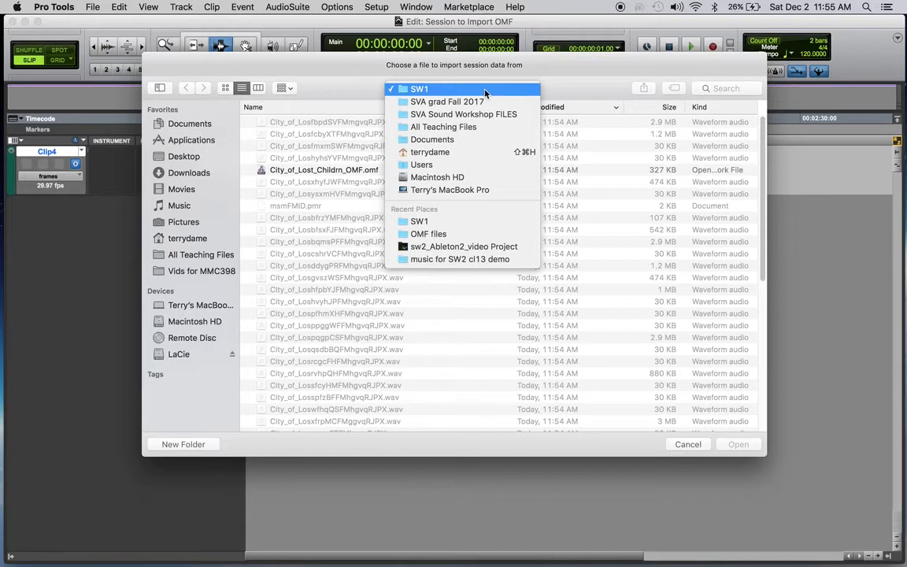
pyautogui.click(445, 222)
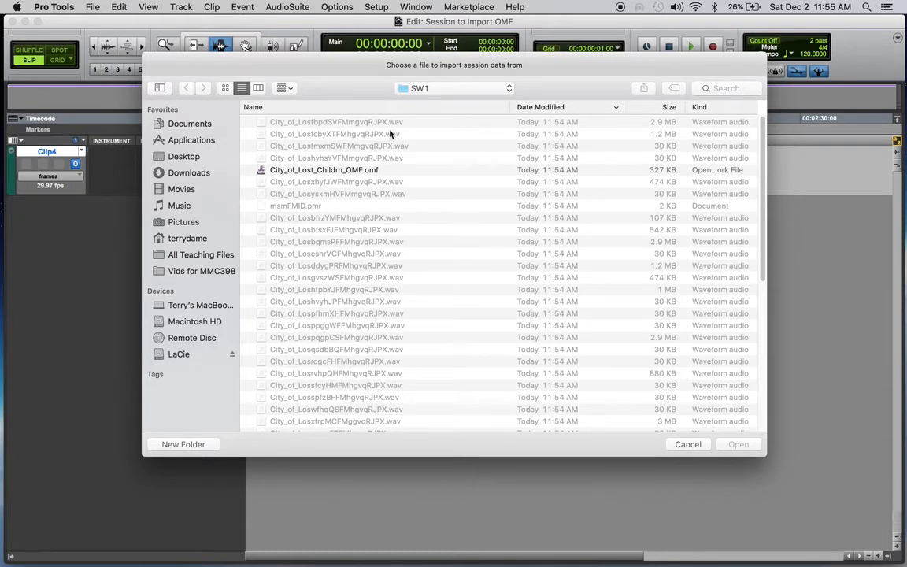
pyautogui.click(294, 171)
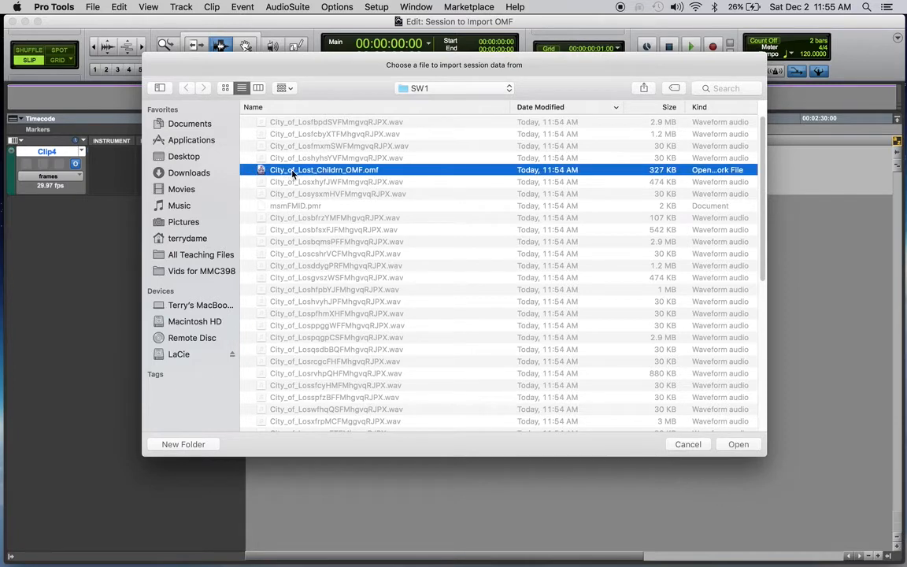
pyautogui.click(740, 445)
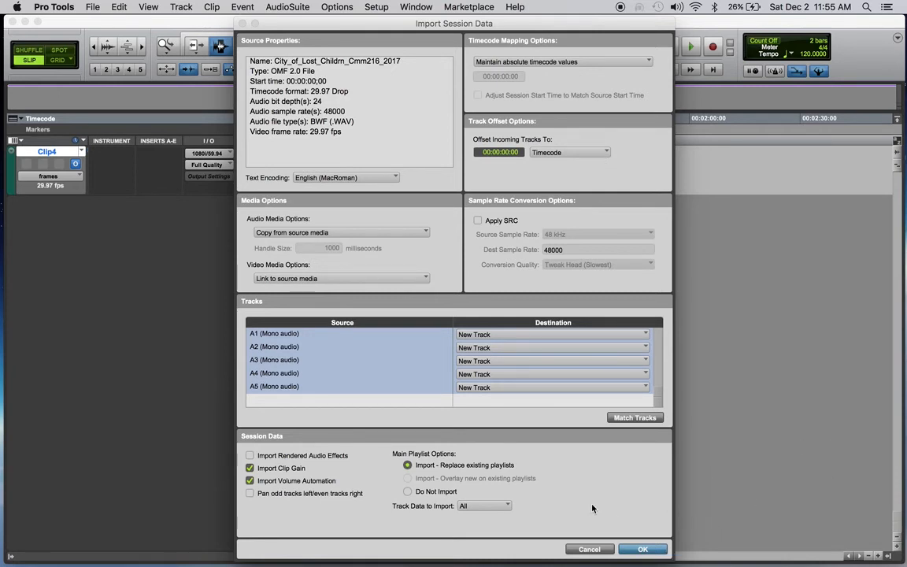
pyautogui.click(640, 550)
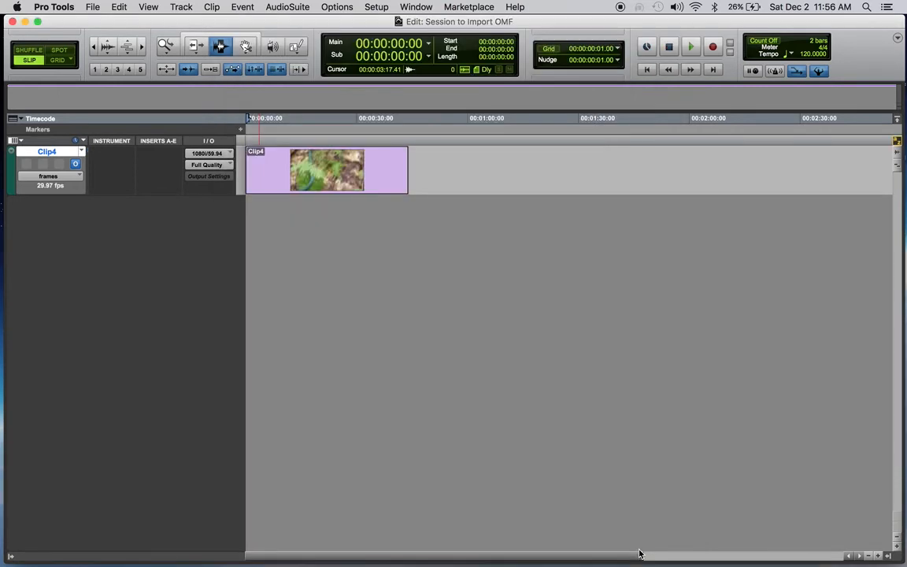